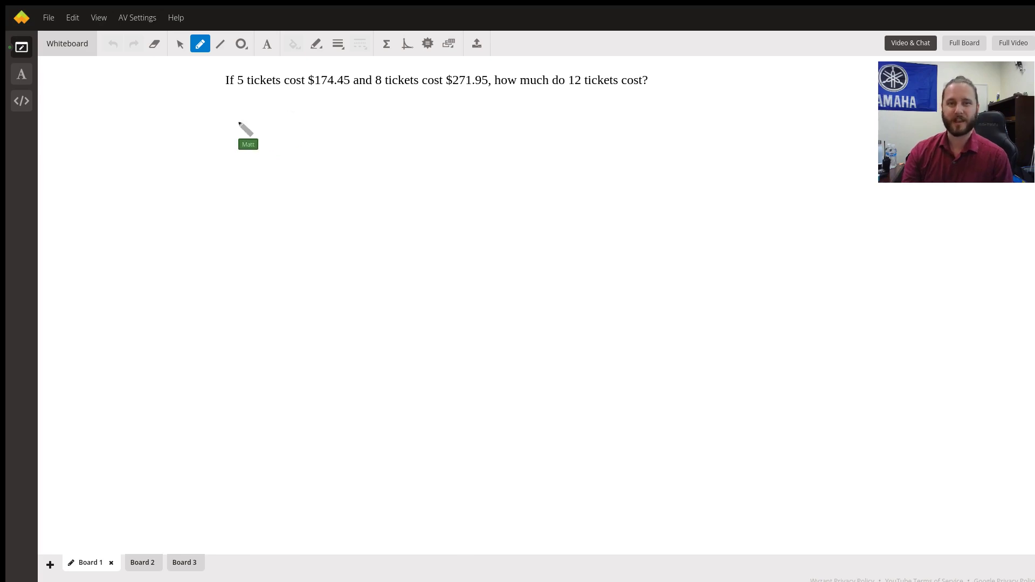
Write 174.45 and 271.95 under the question as long divisions by 5 and 8
mouse_move(205, 121)
mouse_down()
mouse_move(221, 139)
mouse_move(240, 127)
mouse_move(253, 144)
mouse_move(276, 135)
mouse_up()
click(254, 148)
drag(269, 119, 275, 148)
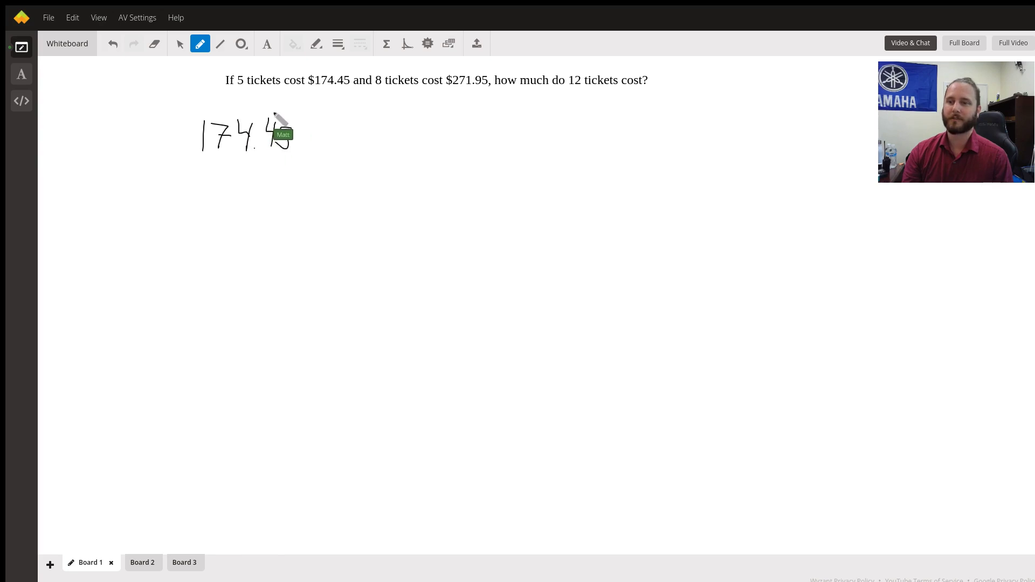
mouse_move(300, 113)
mouse_down()
mouse_move(184, 150)
mouse_move(160, 142)
mouse_up()
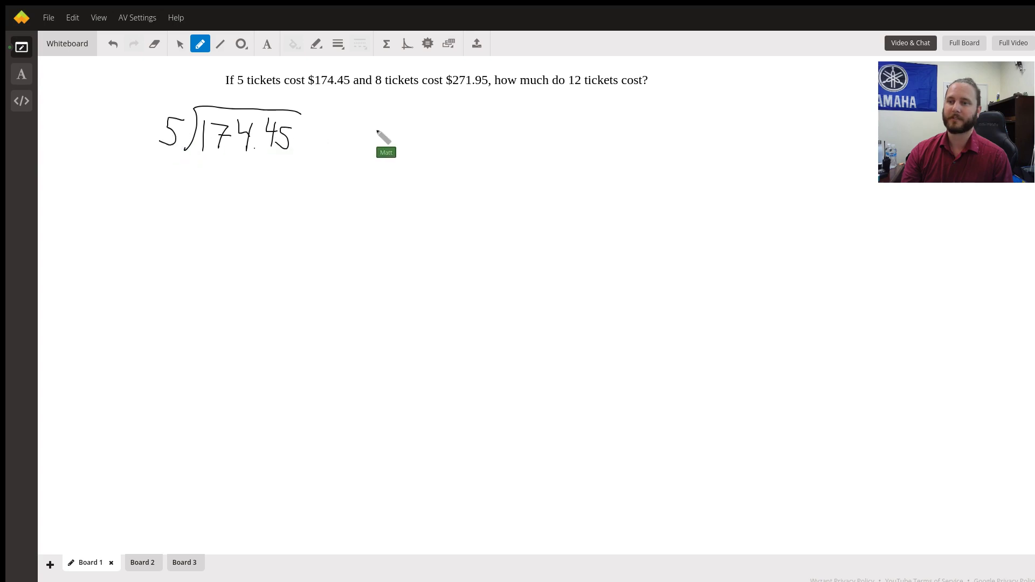
mouse_move(456, 128)
mouse_down()
mouse_move(471, 156)
mouse_move(536, 155)
mouse_up()
click(520, 152)
drag(545, 130, 554, 129)
drag(427, 155, 558, 120)
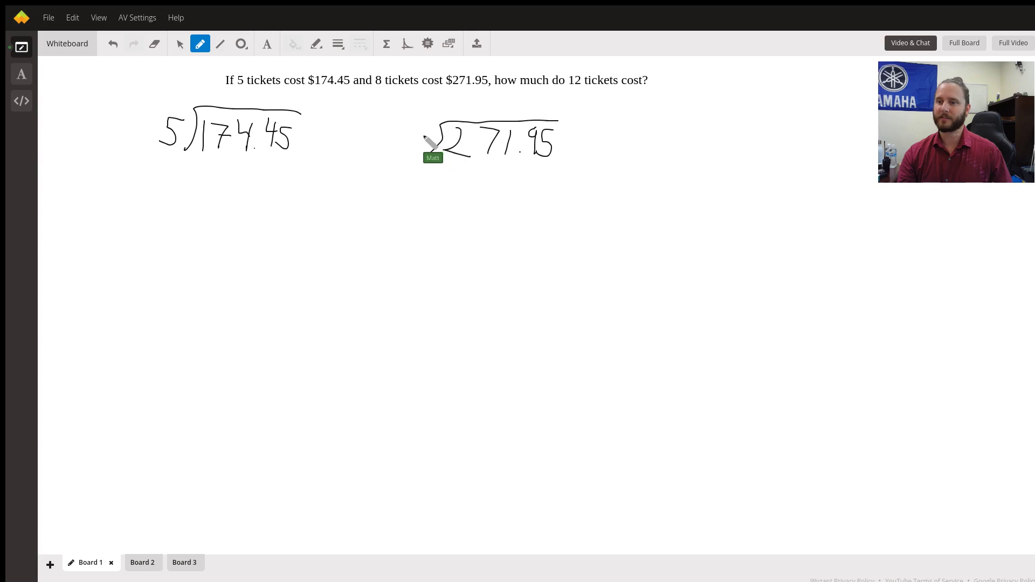
drag(431, 129, 428, 129)
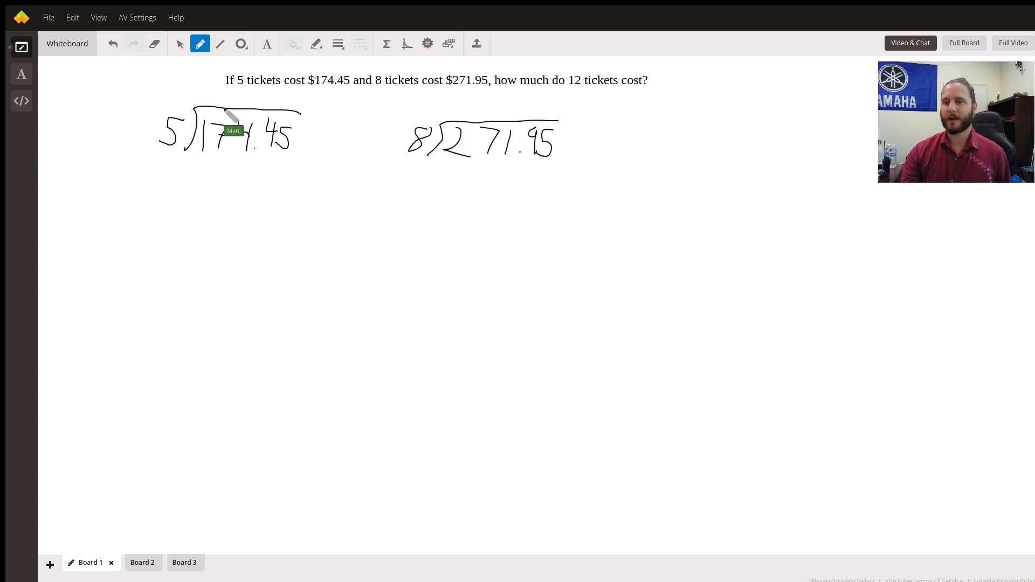
Work the first steps of both divisions, writing -15, 24, remainder 31 and quotient digits
drag(219, 90, 219, 105)
mouse_move(202, 164)
mouse_down()
mouse_move(201, 186)
mouse_move(209, 178)
mouse_move(234, 199)
mouse_up()
drag(204, 201, 223, 215)
drag(243, 156, 233, 219)
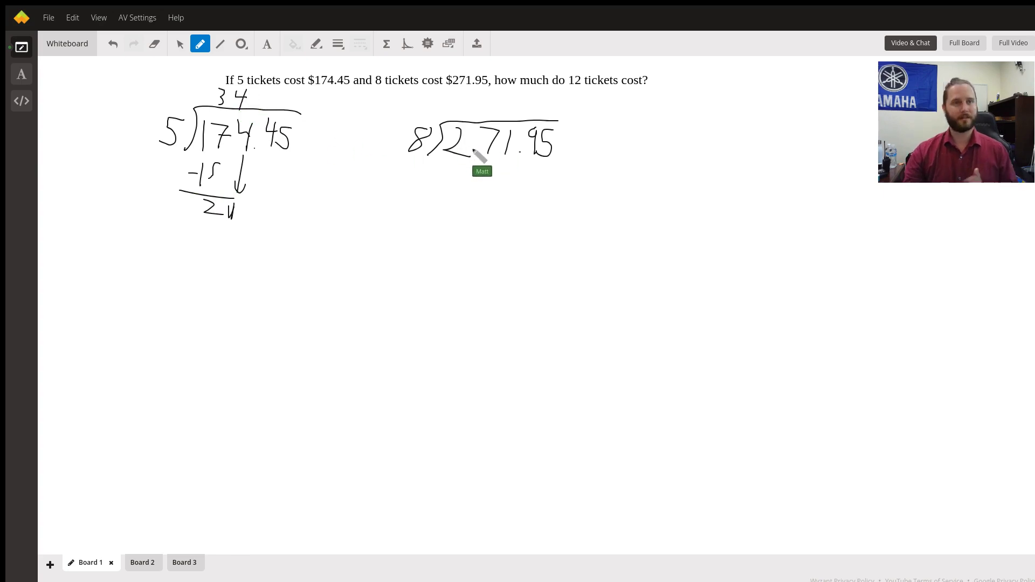
drag(453, 131, 470, 156)
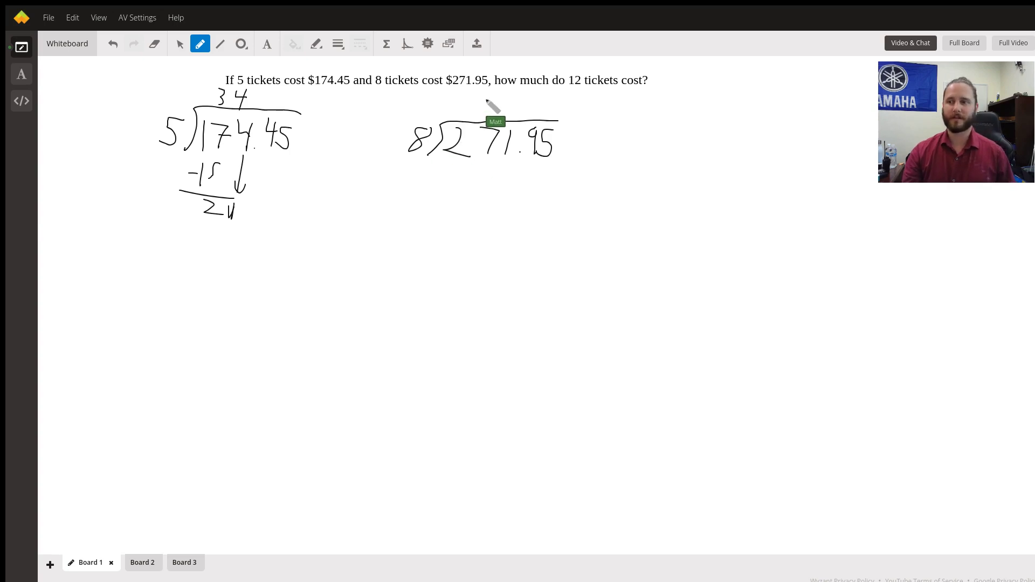
drag(474, 99, 469, 114)
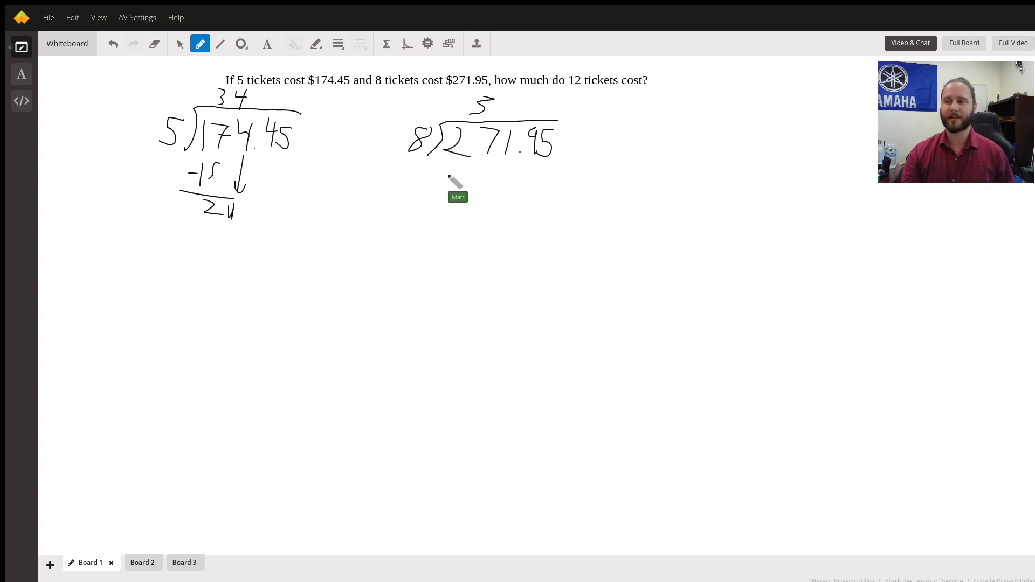
mouse_move(443, 167)
mouse_down()
mouse_move(462, 182)
mouse_move(485, 176)
mouse_up()
mouse_move(421, 184)
mouse_down()
mouse_move(488, 192)
mouse_move(465, 225)
mouse_up()
drag(500, 163, 497, 227)
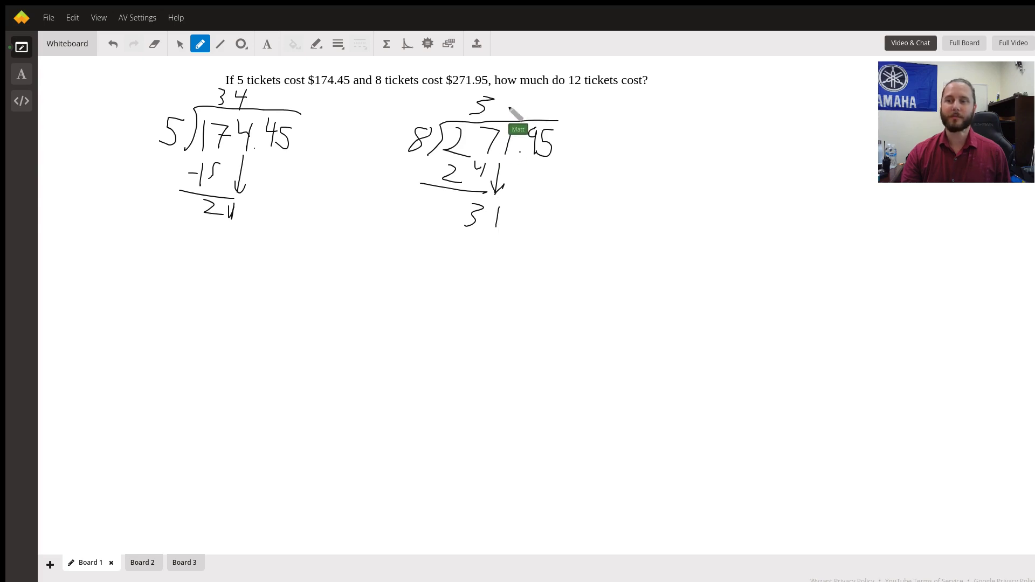
drag(503, 99, 503, 113)
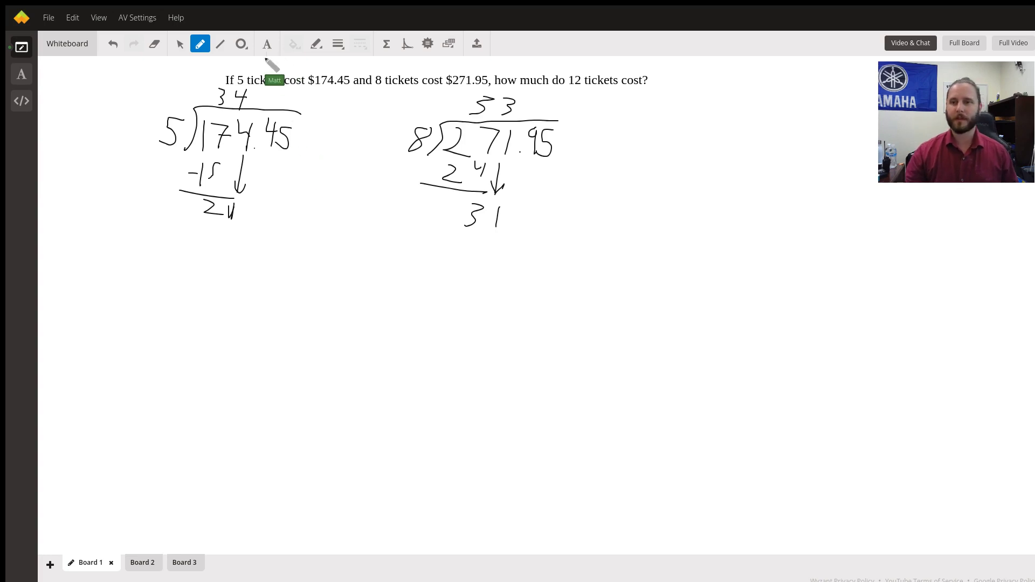
Draw an X through each of the two partial long divisions
drag(177, 80, 263, 191)
drag(275, 91, 183, 176)
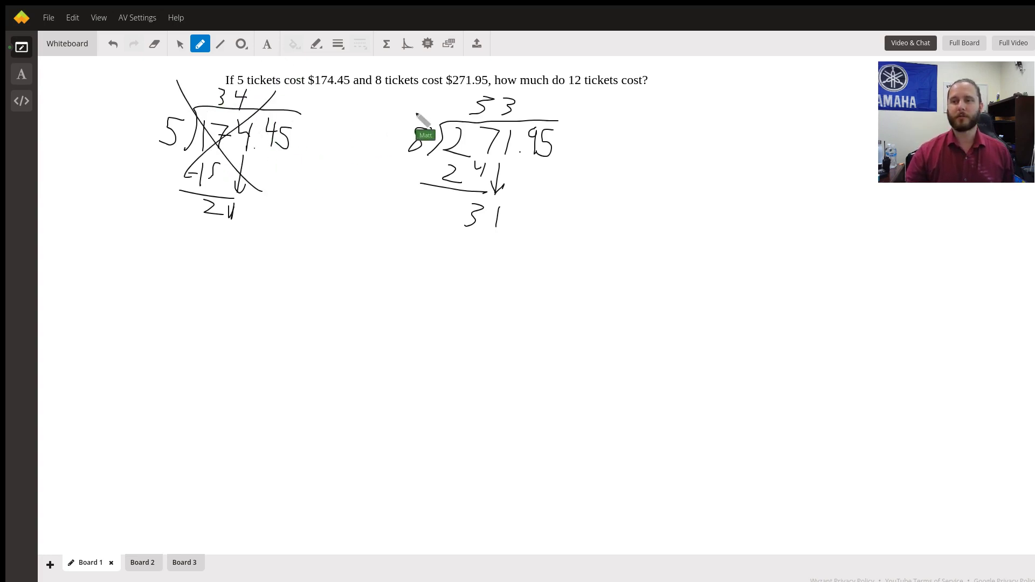
drag(444, 100, 521, 193)
drag(527, 94, 429, 187)
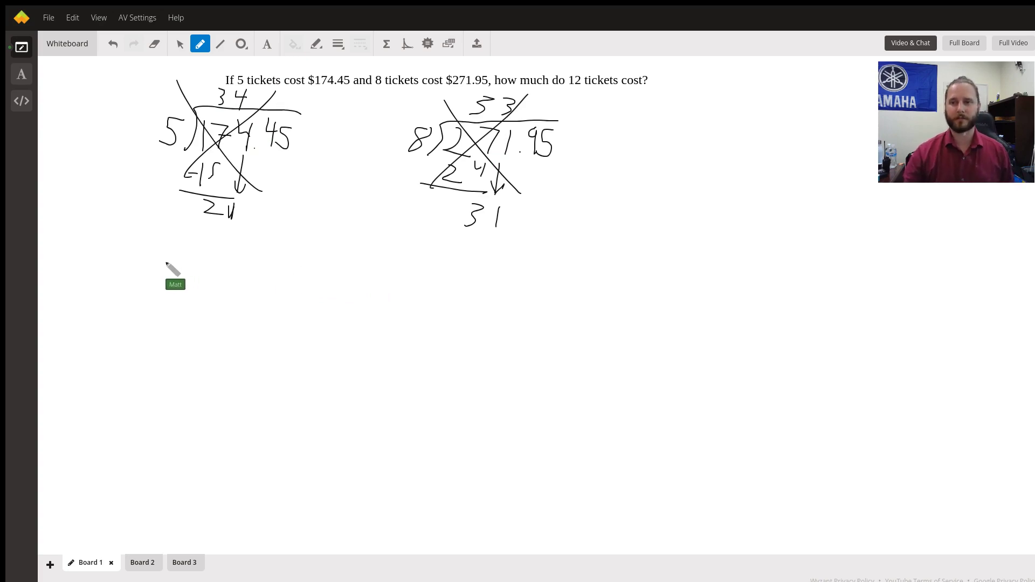
Write the equation 5t + f = 174.45 below the crossed-out divisions
mouse_move(203, 259)
mouse_down()
mouse_move(178, 284)
mouse_move(229, 289)
mouse_up()
mouse_move(207, 264)
mouse_down()
mouse_move(254, 283)
mouse_move(269, 271)
mouse_move(303, 272)
mouse_move(383, 295)
mouse_move(418, 265)
mouse_move(410, 287)
mouse_move(440, 264)
mouse_move(474, 271)
mouse_move(477, 286)
mouse_up()
click(448, 291)
drag(483, 258, 503, 258)
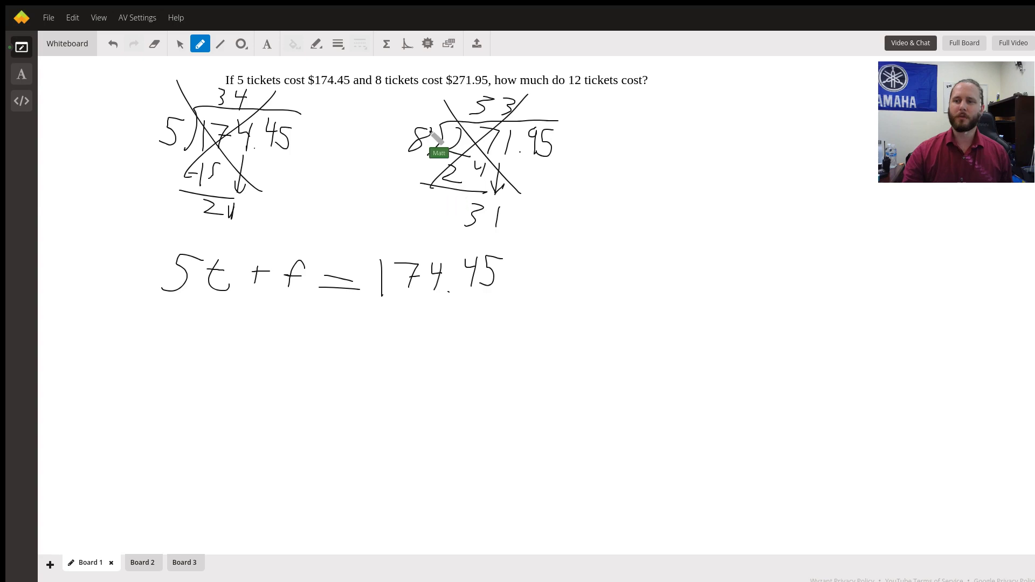
Write 8t + f = 271.95, box both equations, and start x + y = beside them
mouse_move(173, 323)
mouse_down()
mouse_move(166, 334)
mouse_move(204, 346)
mouse_move(211, 324)
mouse_move(272, 344)
mouse_move(287, 329)
mouse_move(348, 333)
mouse_up()
mouse_move(319, 343)
mouse_down()
mouse_move(349, 348)
mouse_move(379, 331)
mouse_move(373, 338)
mouse_move(387, 349)
mouse_up()
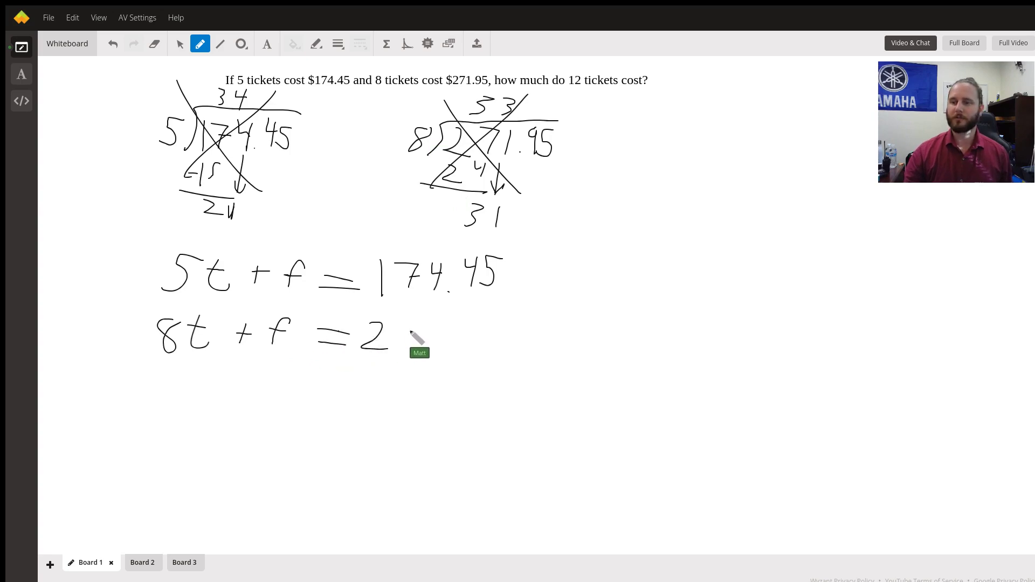
mouse_move(430, 324)
mouse_down()
mouse_move(427, 350)
mouse_move(467, 332)
mouse_move(462, 350)
mouse_up()
drag(466, 323, 492, 325)
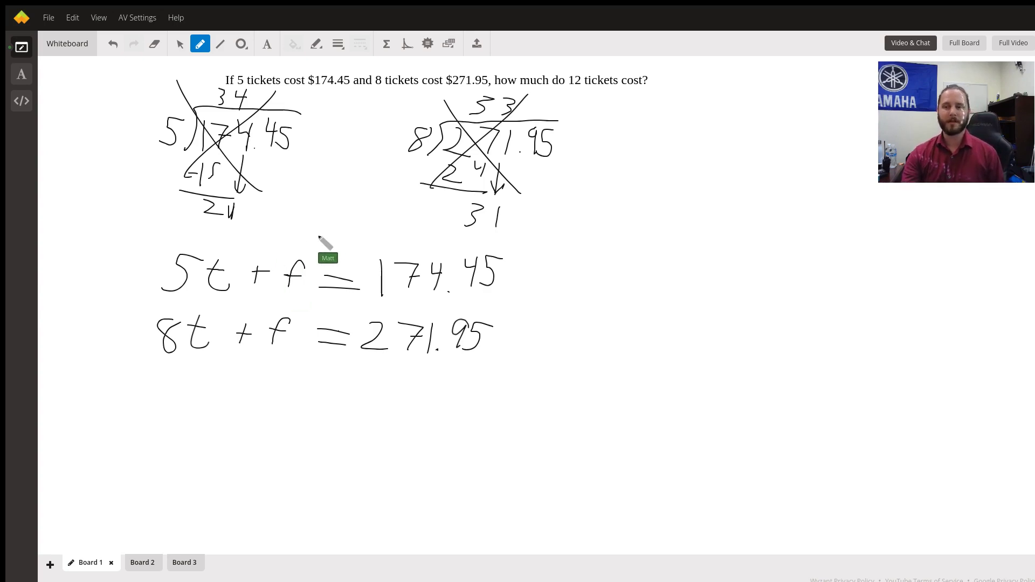
mouse_move(115, 356)
mouse_down()
mouse_move(317, 375)
mouse_move(531, 267)
mouse_move(284, 234)
mouse_move(108, 357)
mouse_up()
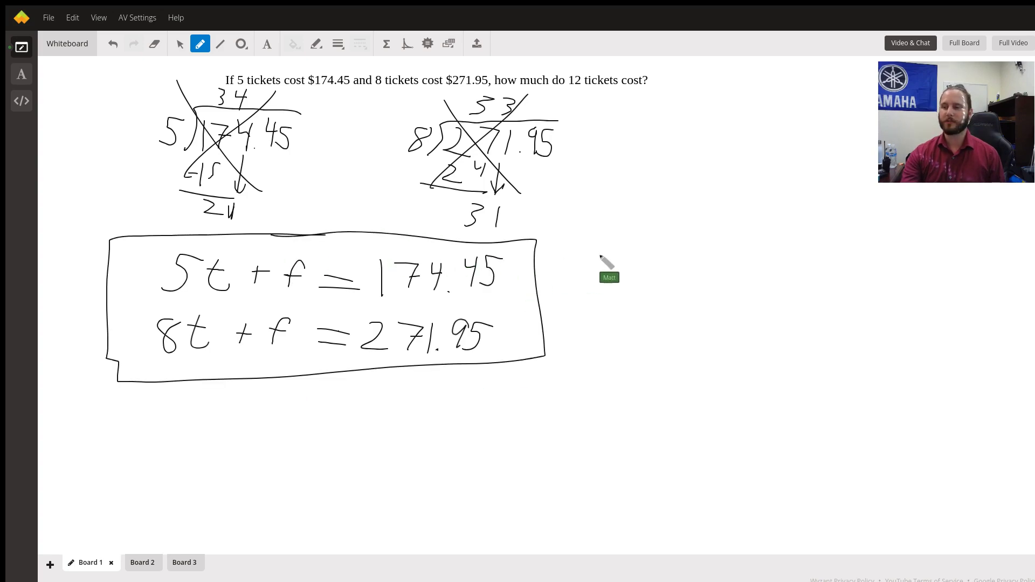
mouse_move(600, 254)
mouse_down()
mouse_move(613, 279)
mouse_move(589, 280)
mouse_move(652, 262)
mouse_move(682, 273)
mouse_move(670, 293)
mouse_up()
drag(706, 264, 792, 278)
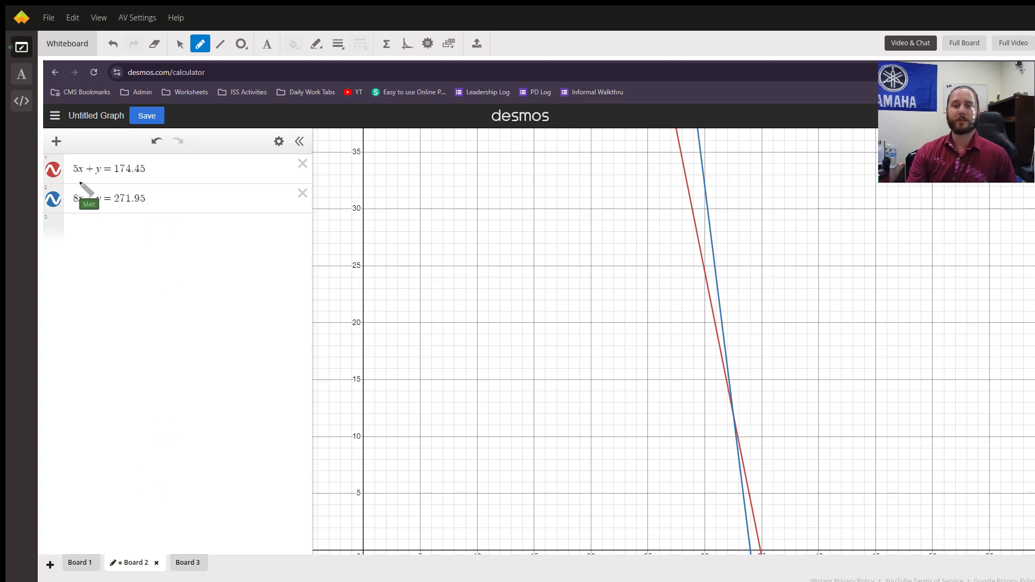
Underline both Desmos equations, circle the lines' intersection, and label x and y as t and f
drag(67, 179, 139, 178)
drag(68, 212, 154, 213)
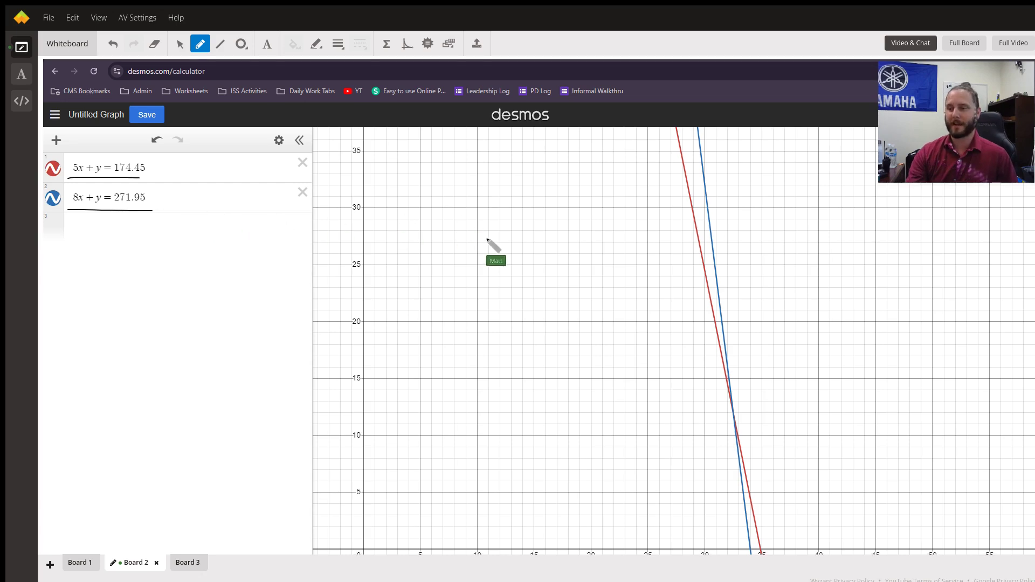
scroll(492, 247, down, 1)
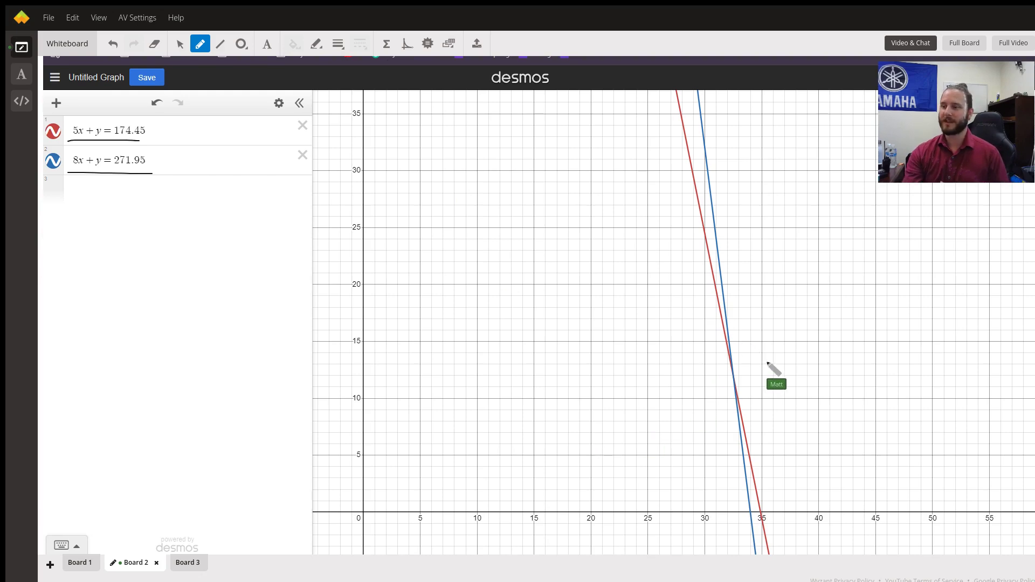
drag(723, 372, 747, 356)
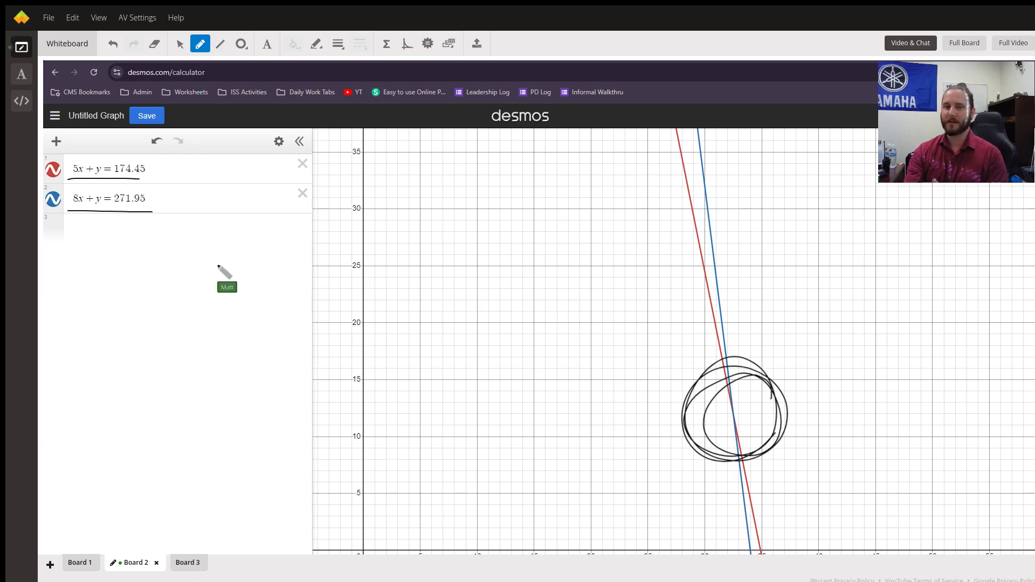
mouse_move(81, 206)
mouse_down()
mouse_move(68, 273)
mouse_move(60, 269)
mouse_move(123, 243)
mouse_up()
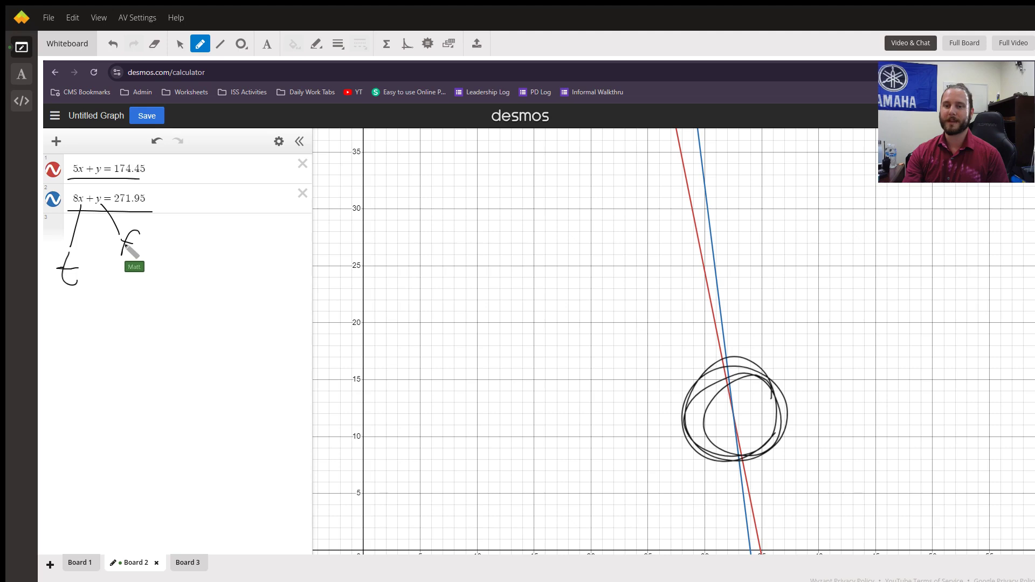
On Board 3, mark the intersection point (32.5, 11.95)
click(187, 562)
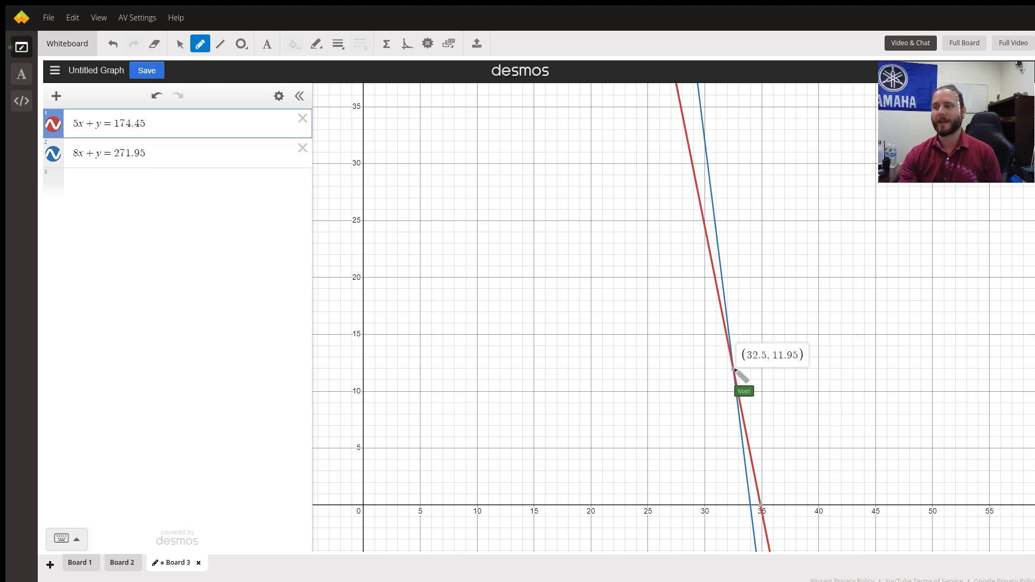
mouse_move(742, 323)
mouse_down()
mouse_move(759, 343)
mouse_move(752, 324)
mouse_move(783, 344)
mouse_move(772, 362)
mouse_move(800, 361)
mouse_up()
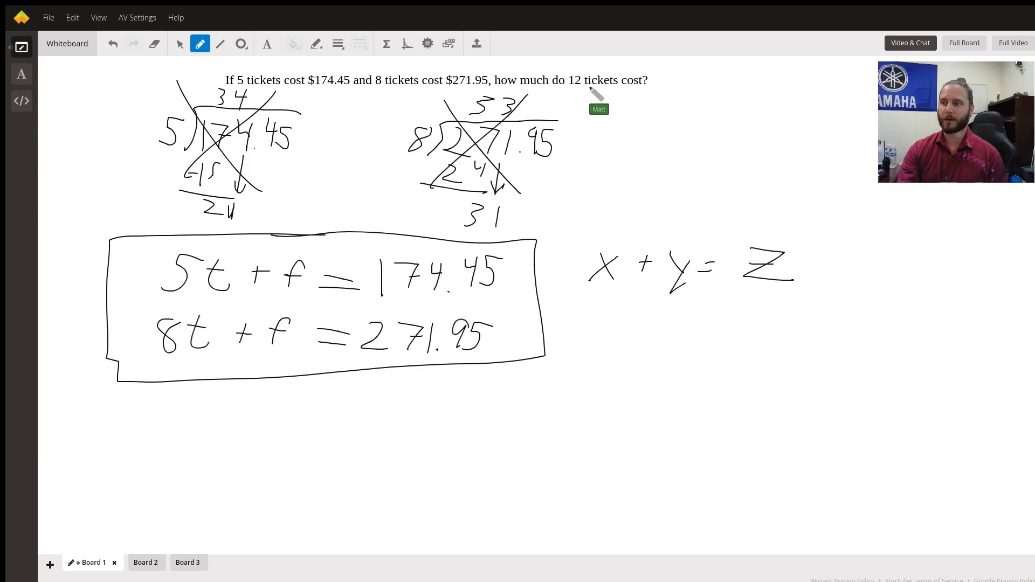
Underline 'do 12 tickets cost' and begin writing 12(32.50) + 11.95 below the box
drag(555, 85, 640, 85)
mouse_move(317, 398)
mouse_down()
mouse_move(318, 428)
mouse_move(355, 425)
mouse_up()
mouse_move(385, 391)
mouse_down()
mouse_move(375, 430)
mouse_move(443, 430)
mouse_move(467, 405)
mouse_move(479, 430)
mouse_move(523, 408)
mouse_move(538, 423)
mouse_move(640, 405)
mouse_move(639, 413)
mouse_up()
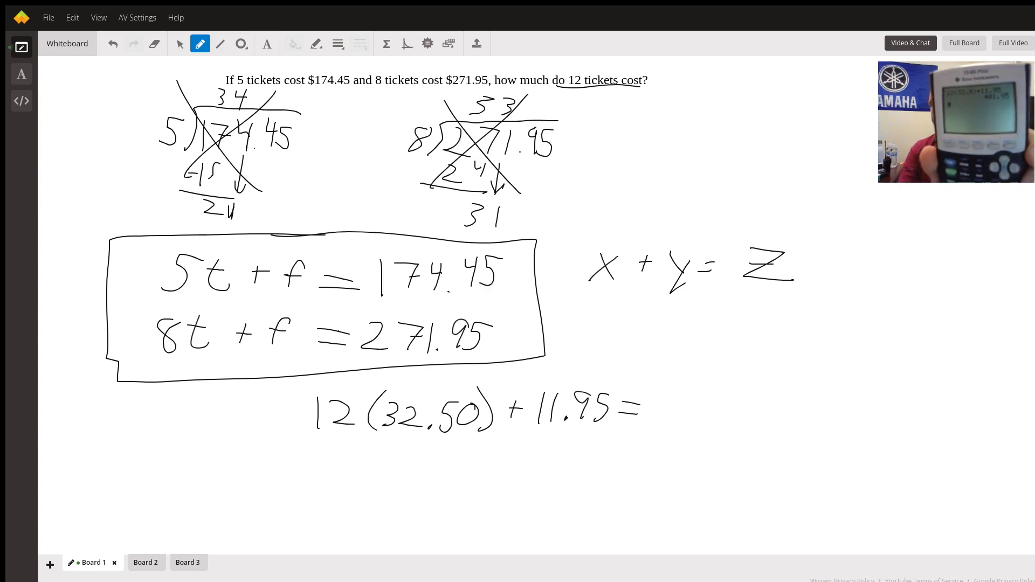
Write the answer 401.95 after the equals sign and box it
mouse_move(689, 394)
mouse_down()
mouse_move(676, 437)
mouse_move(693, 413)
mouse_move(719, 426)
mouse_move(715, 402)
mouse_move(751, 429)
mouse_up()
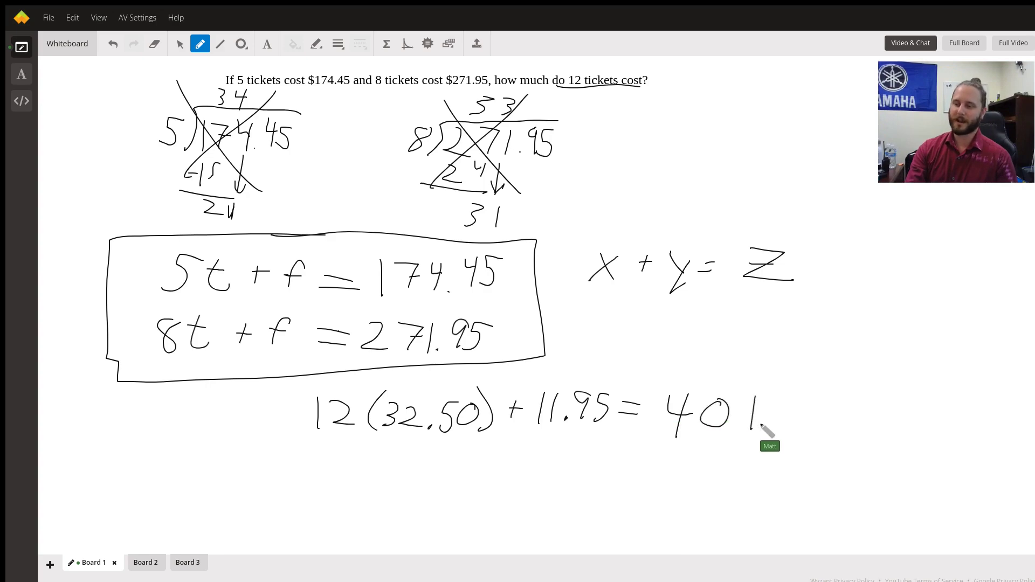
click(764, 426)
mouse_move(796, 393)
mouse_down()
mouse_move(790, 421)
mouse_move(830, 390)
mouse_up()
mouse_move(671, 379)
mouse_down()
mouse_move(648, 433)
mouse_move(815, 439)
mouse_move(853, 373)
mouse_up()
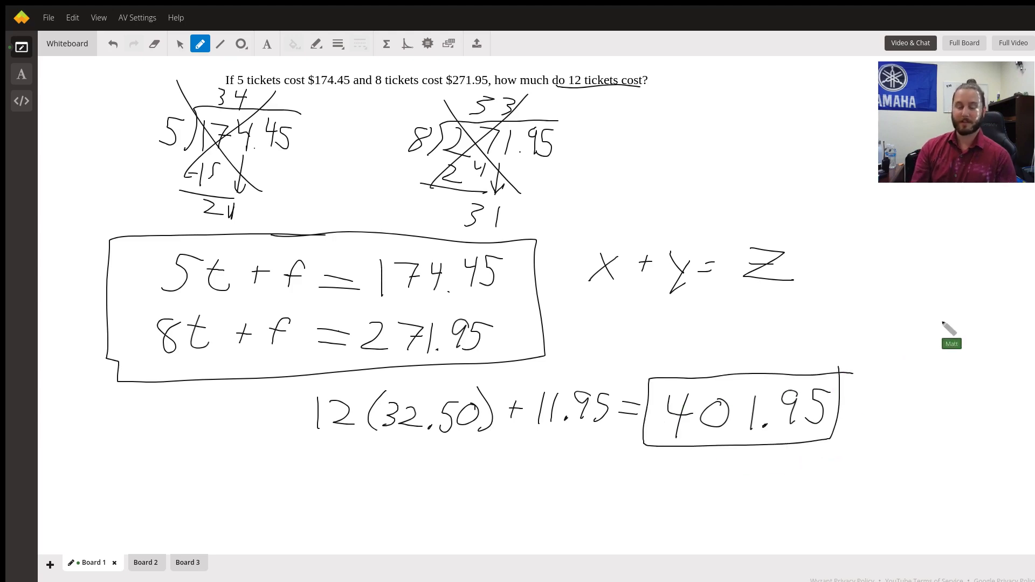